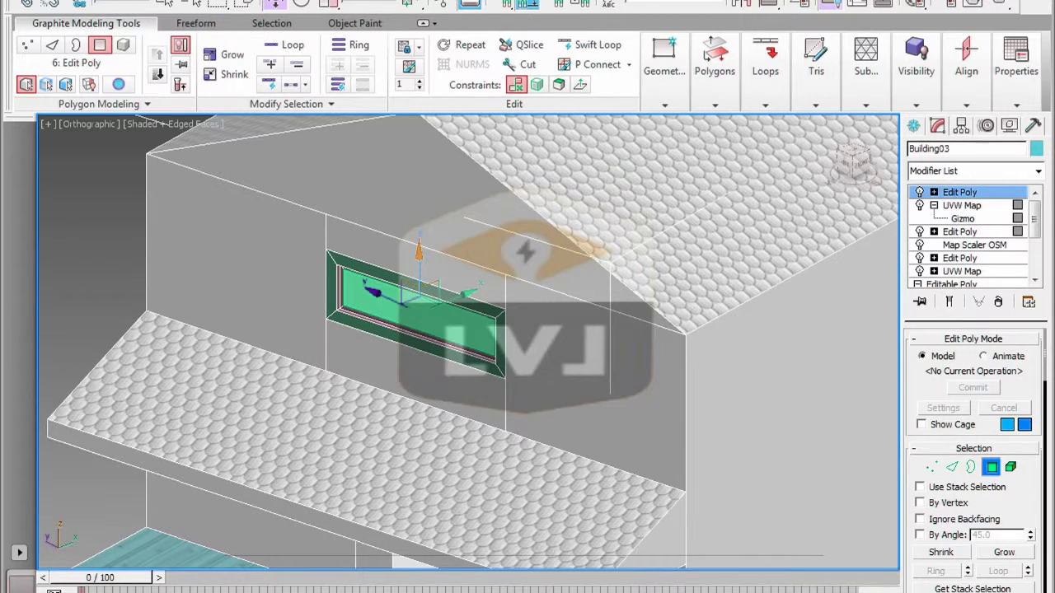
- Bevel the window pane polygon inward with -0'1" height and -0'1" outline
click(713, 107)
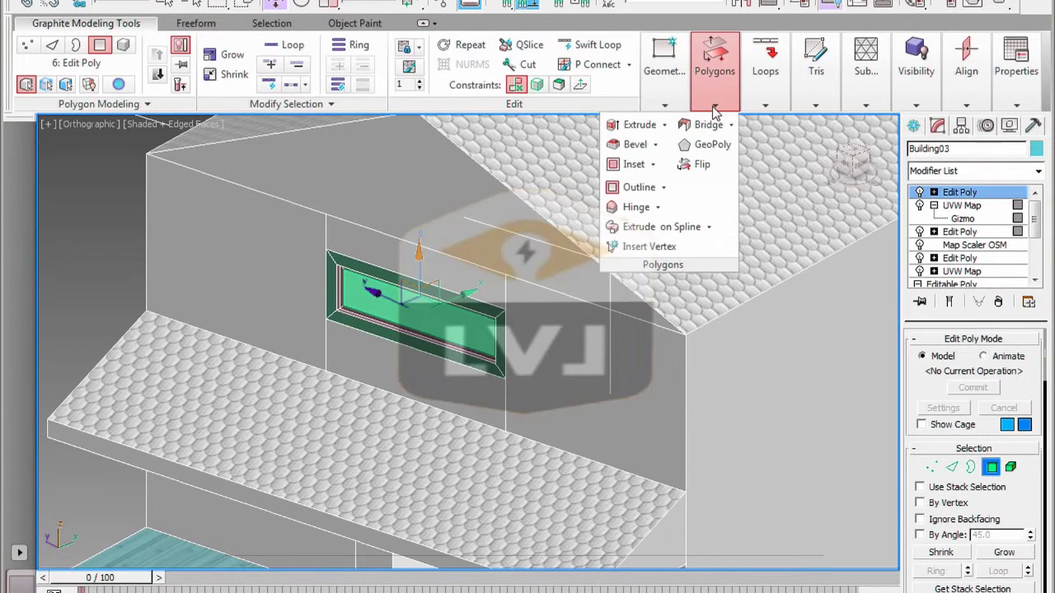
click(655, 145)
click(651, 165)
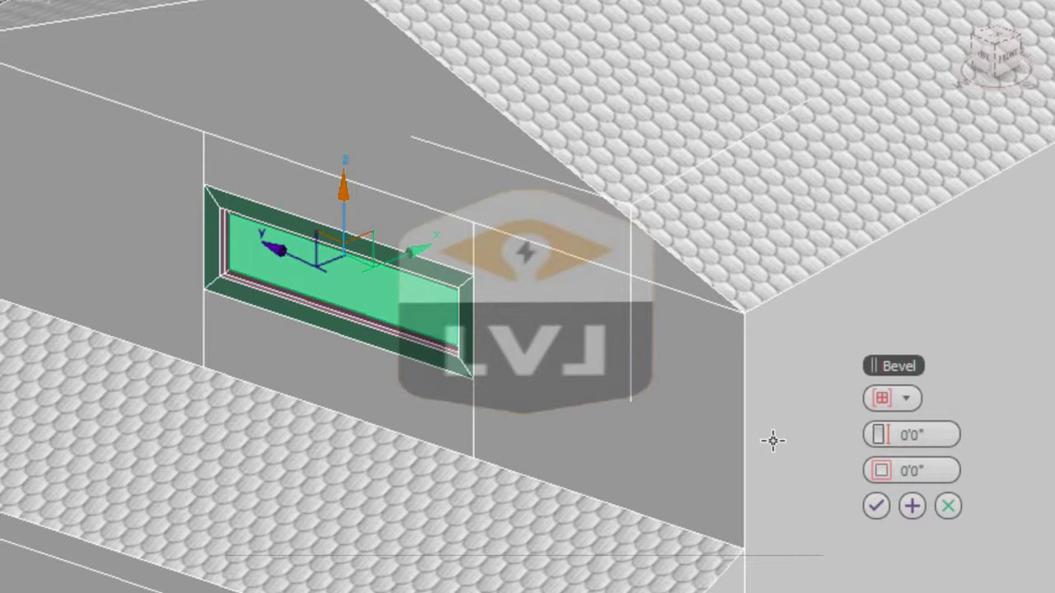
click(946, 433)
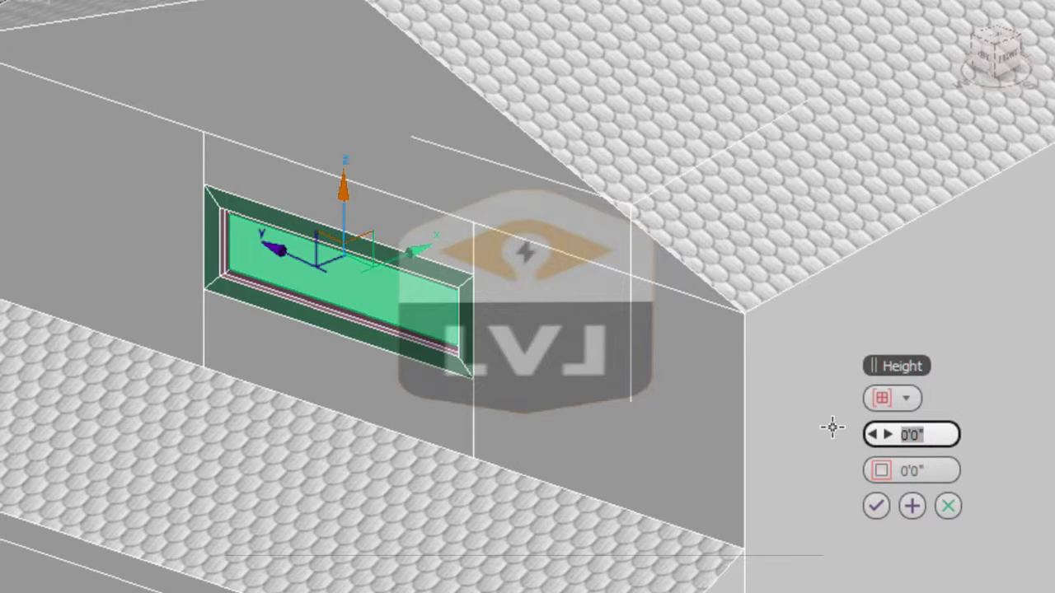
text(-1)
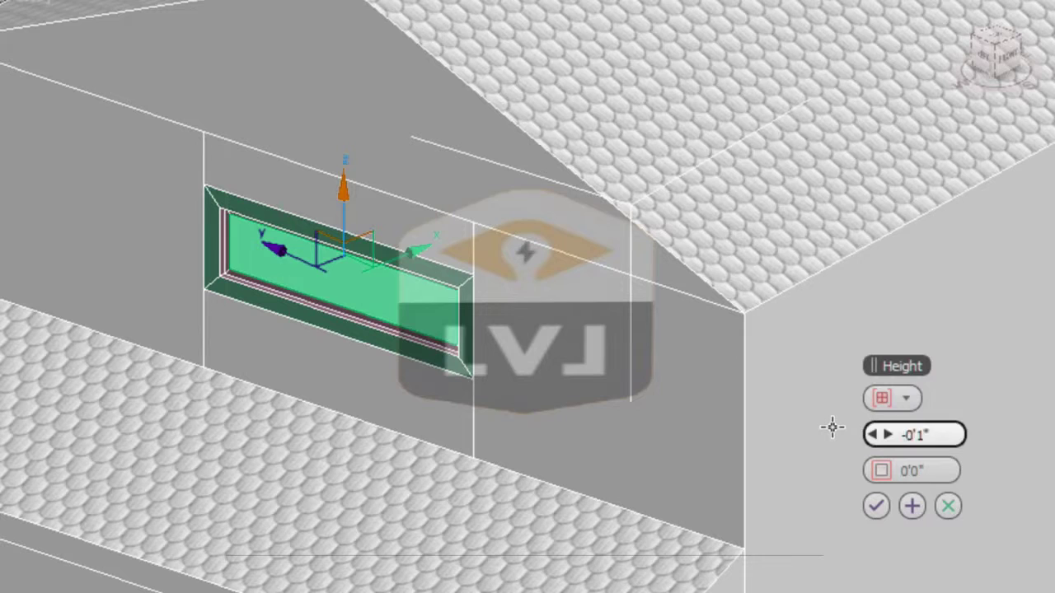
key(Return)
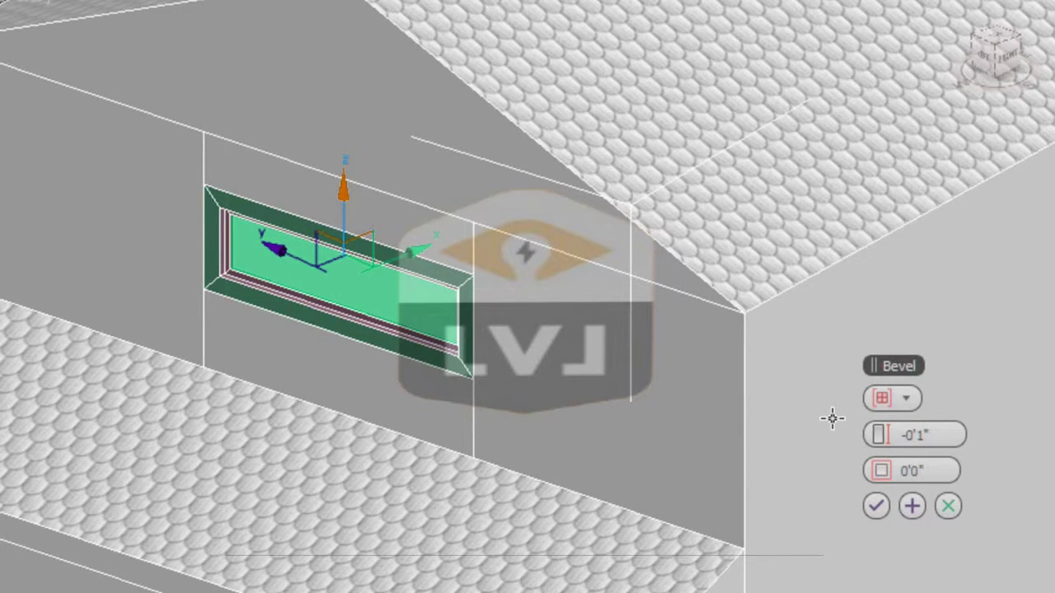
click(914, 470)
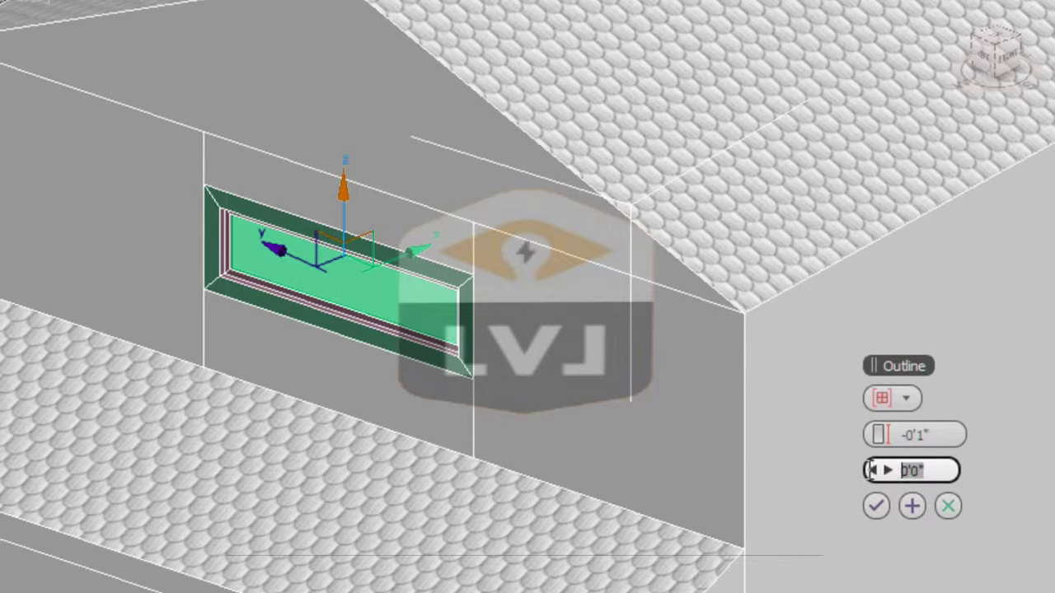
key(BackSpace)
text(-1)
key(Return)
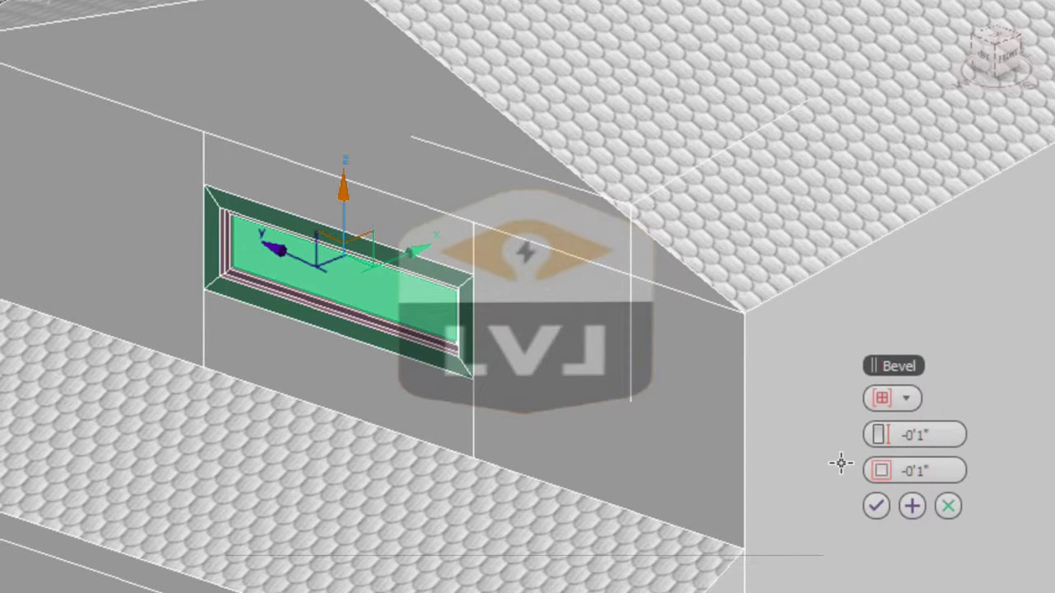
- Apply the pane bevel, then raise the pane's material ID from 3 to 4
click(876, 506)
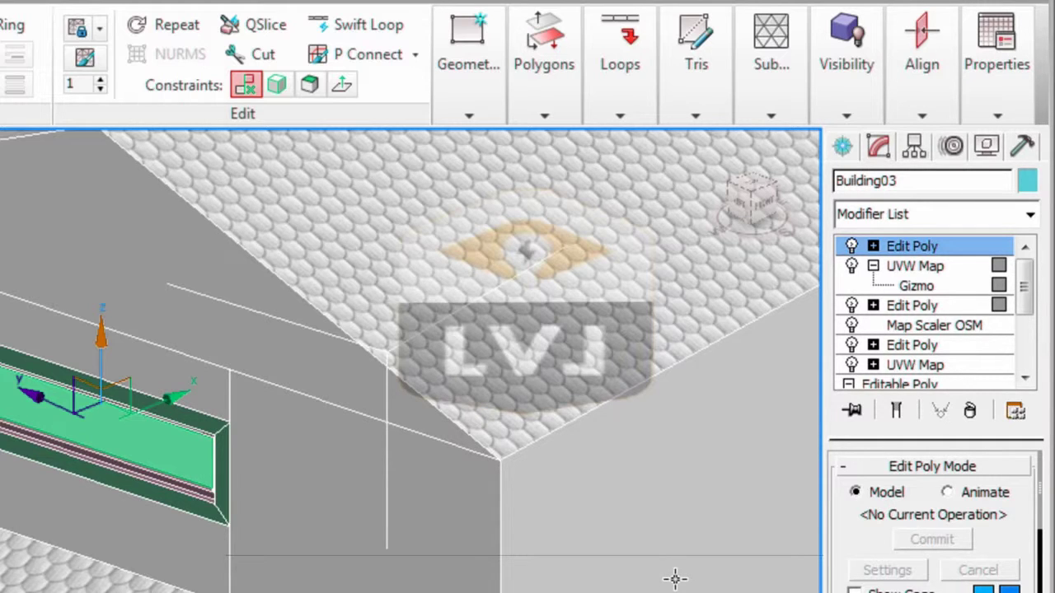
mouse_move(1005, 107)
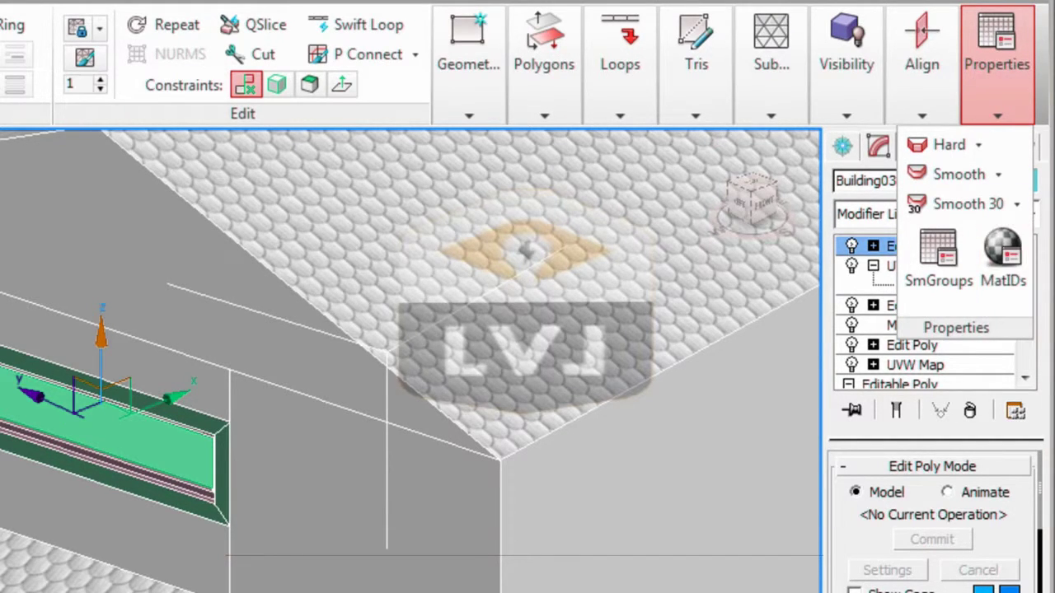
click(999, 276)
drag(47, 173, 461, 376)
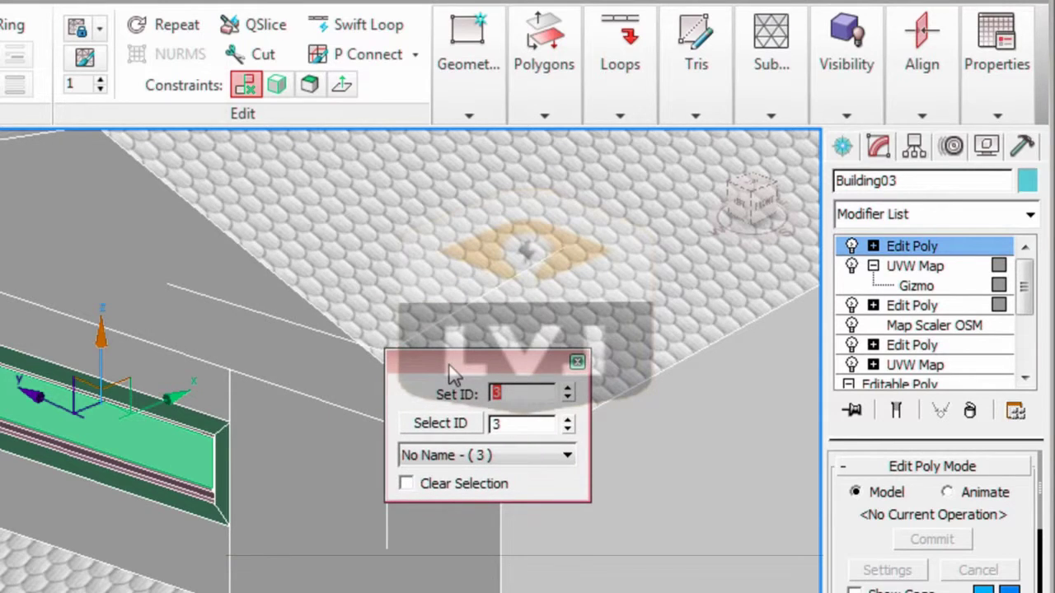
click(568, 391)
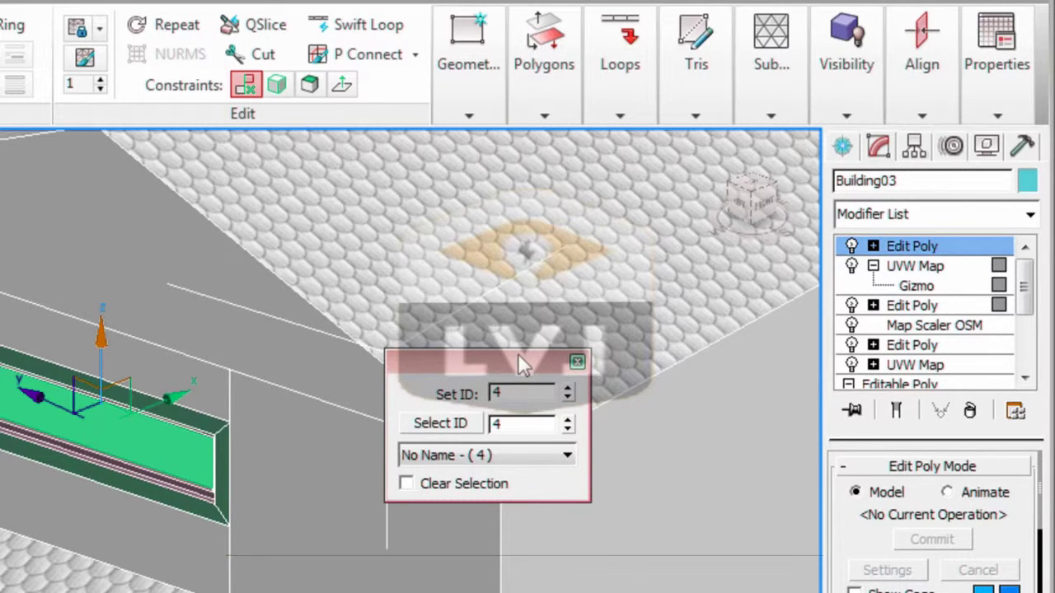
- Enter 2 as the Select ID value and select all frame faces with that ID
double_click(506, 425)
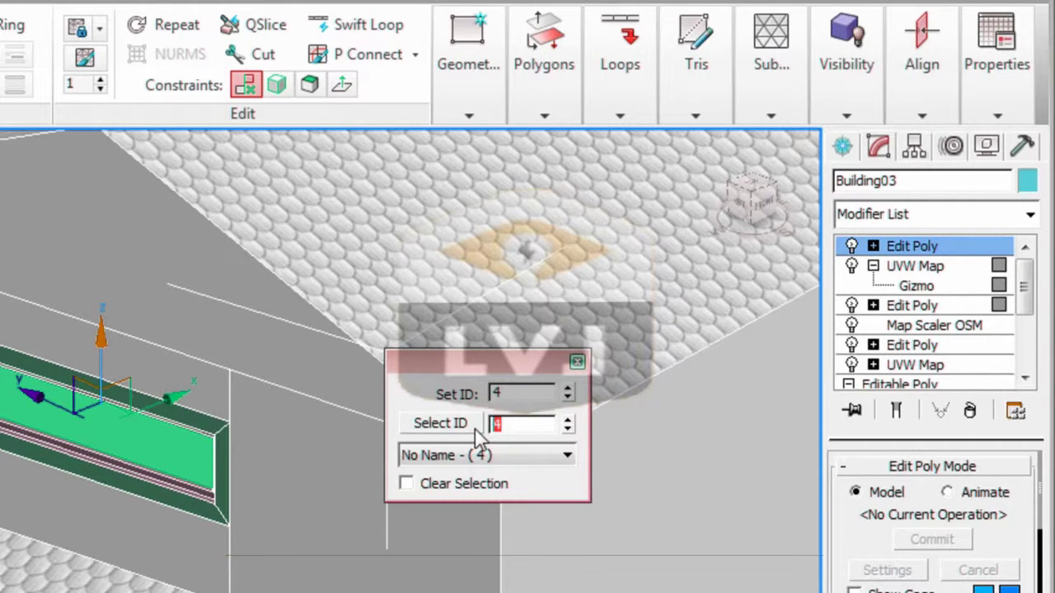
text(2)
key(Return)
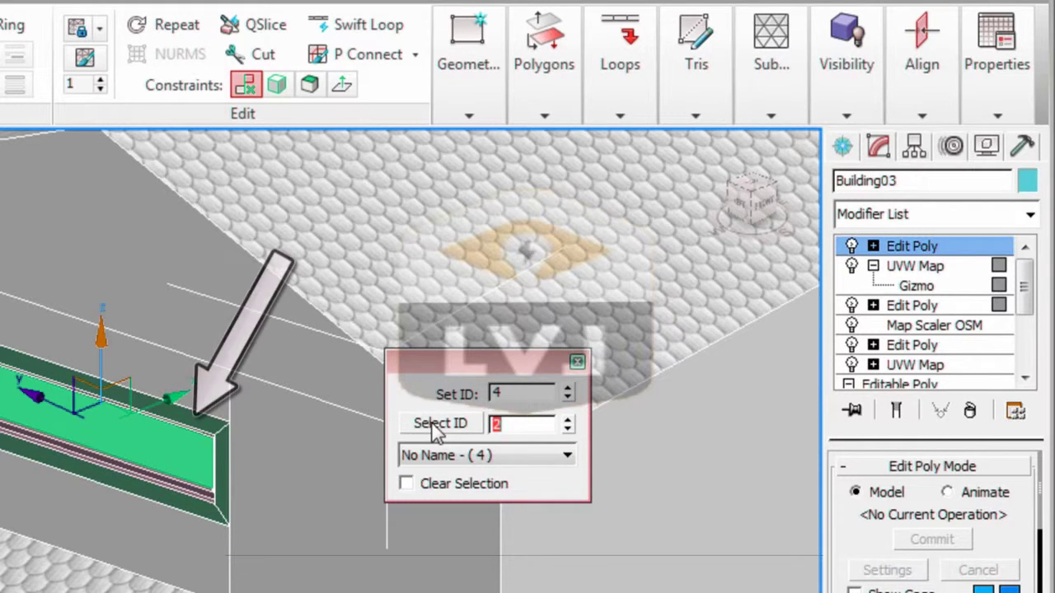
click(437, 425)
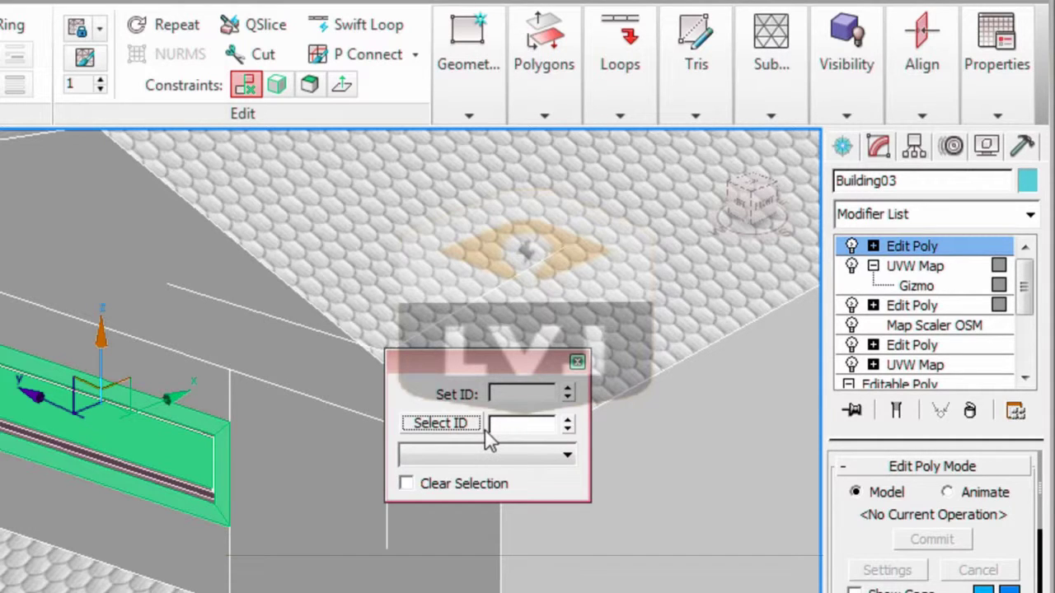
- Extrude the selected frame faces with a 2" extrusion height and apply it
click(545, 68)
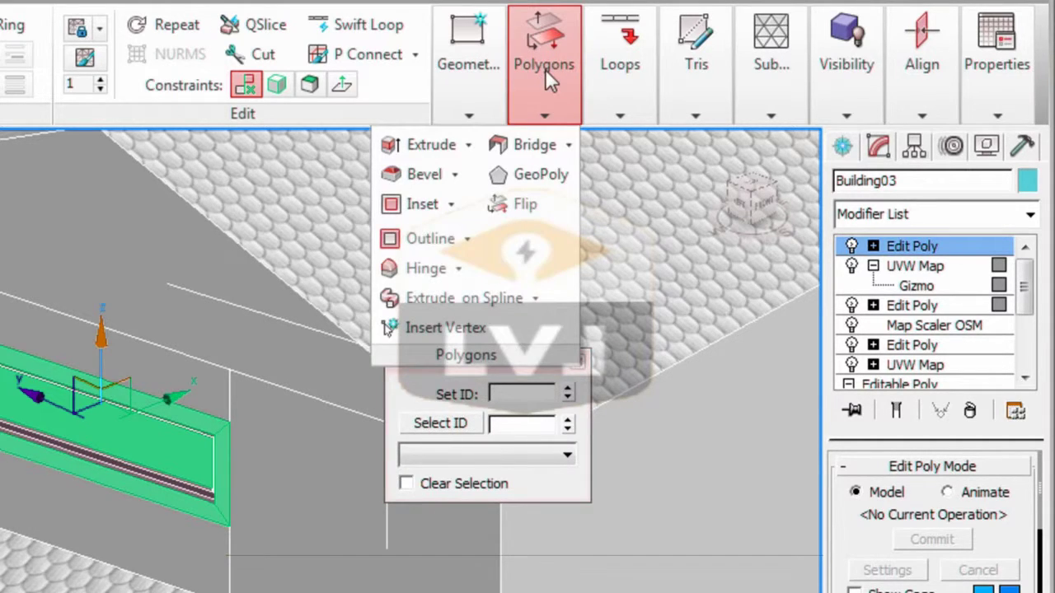
click(468, 145)
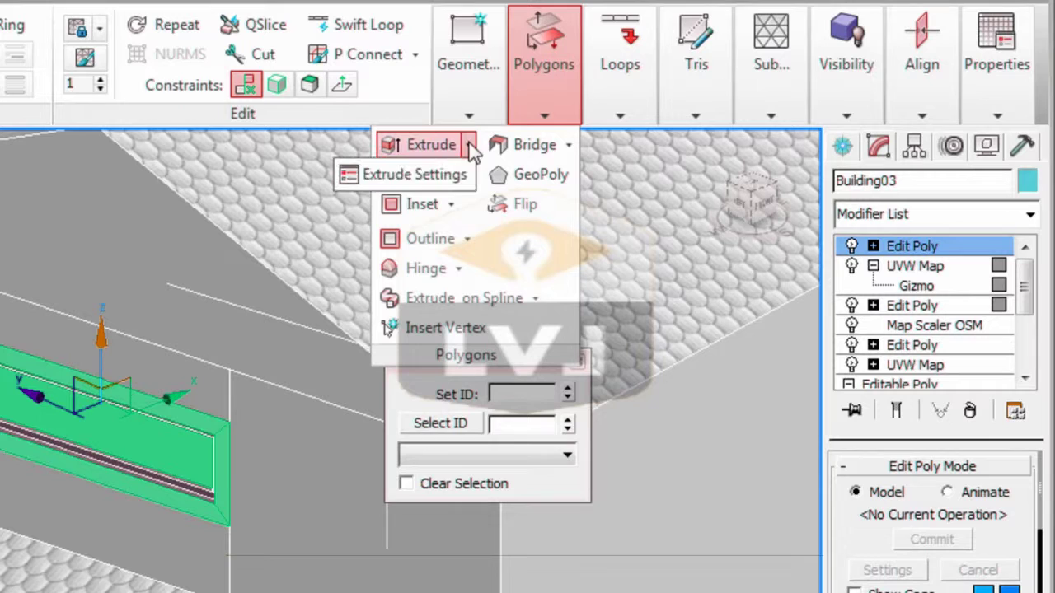
click(443, 176)
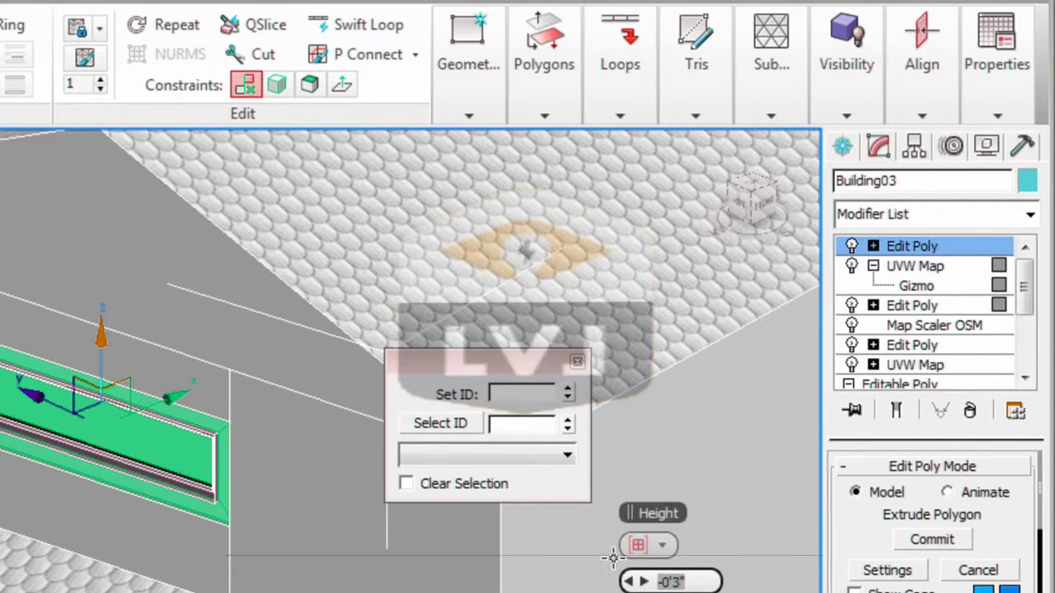
text(2")
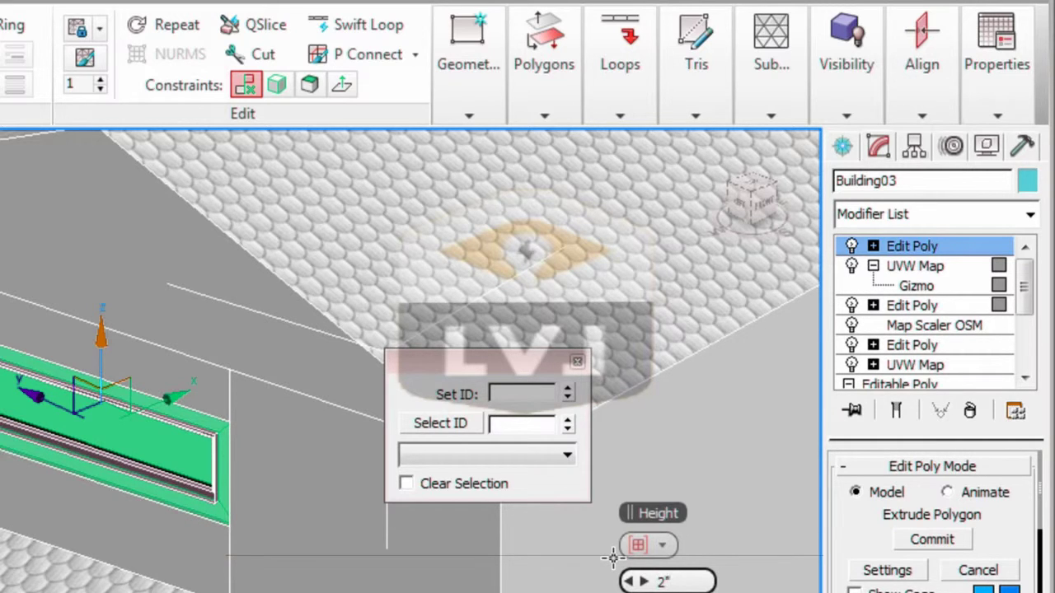
key(Return)
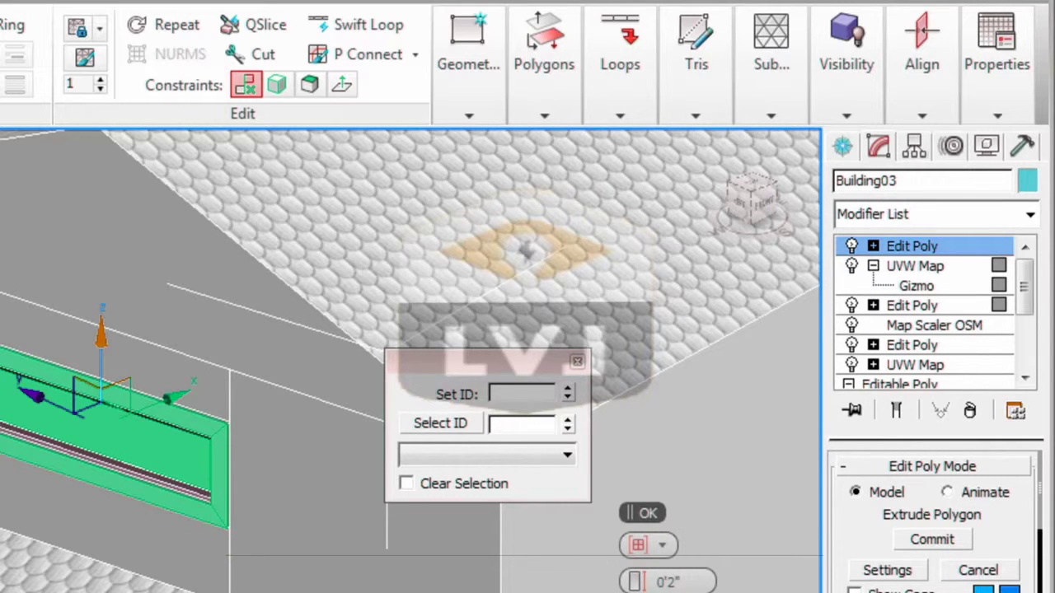
click(643, 513)
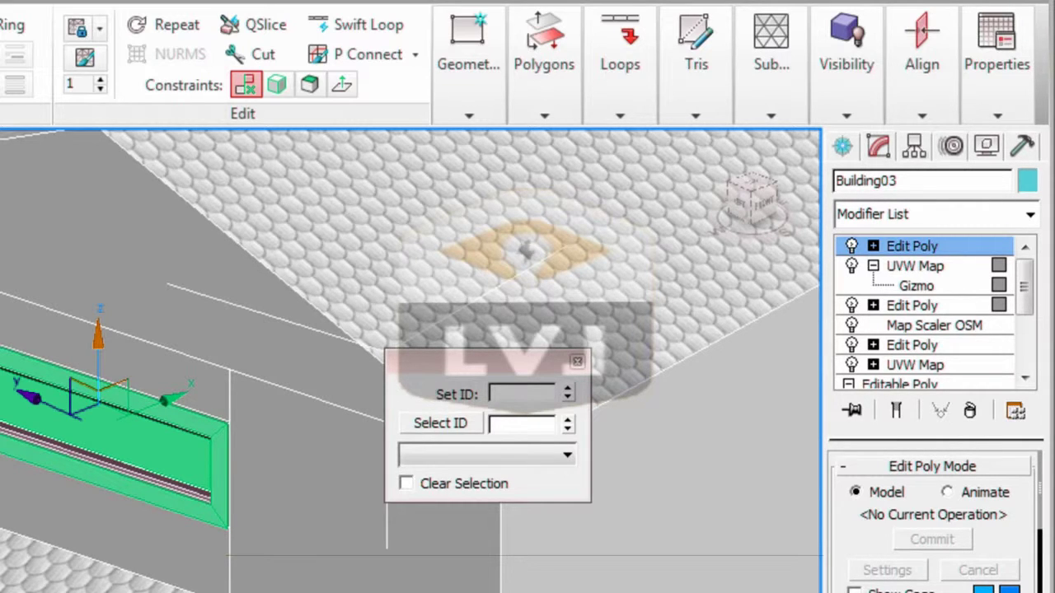
- Set the frame Bevel to 0'1" height, keeping the -0'1" outline
click(545, 114)
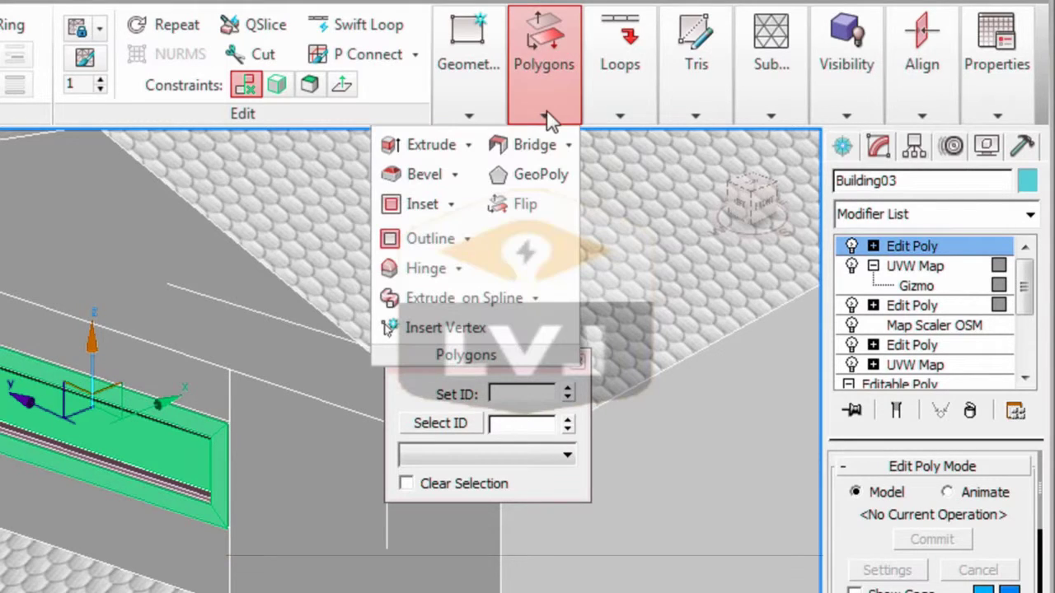
click(456, 175)
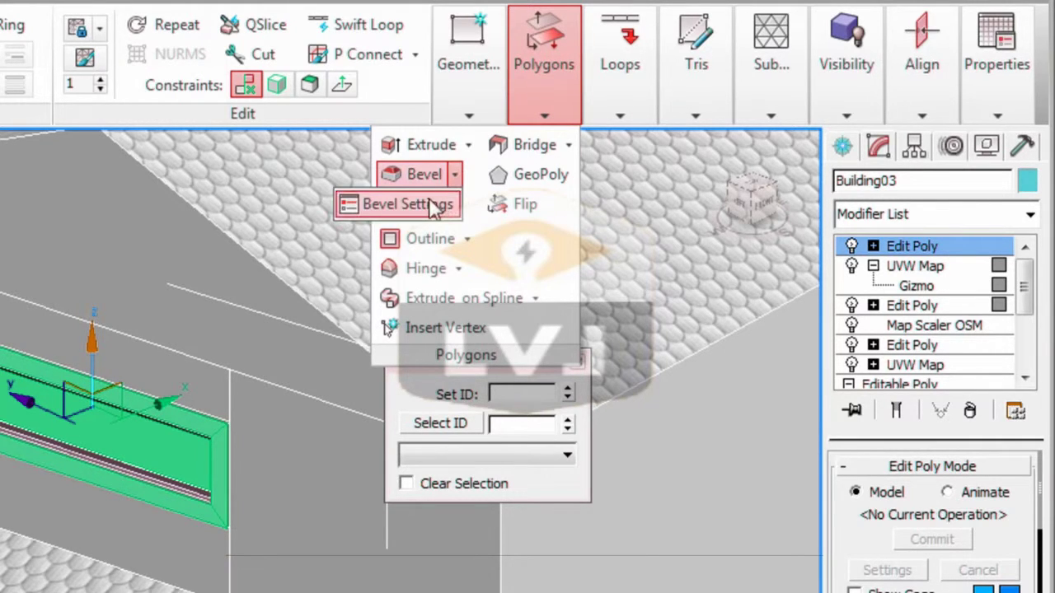
click(434, 205)
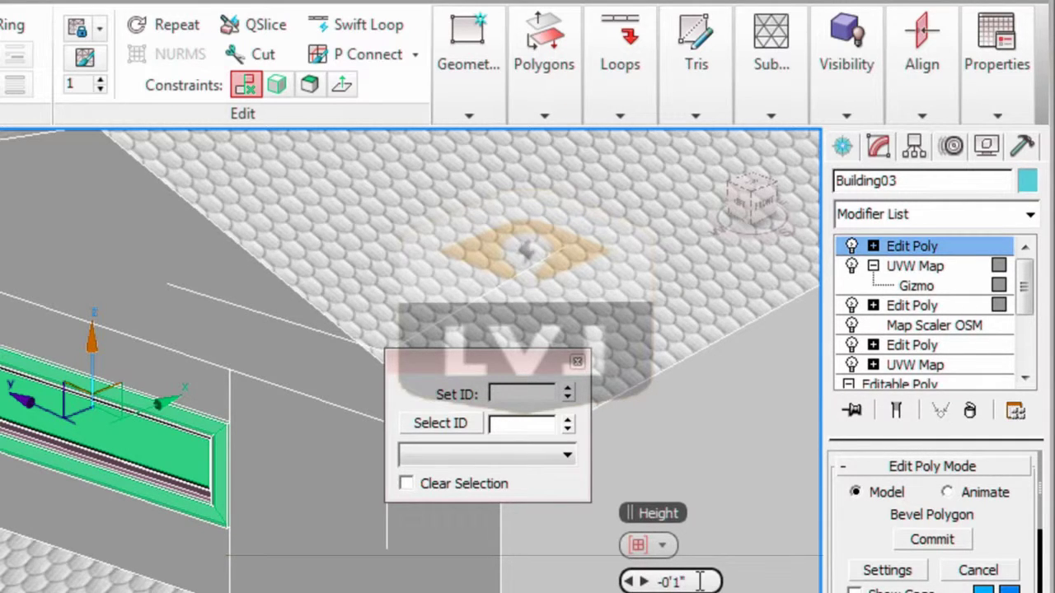
click(662, 581)
key(BackSpace)
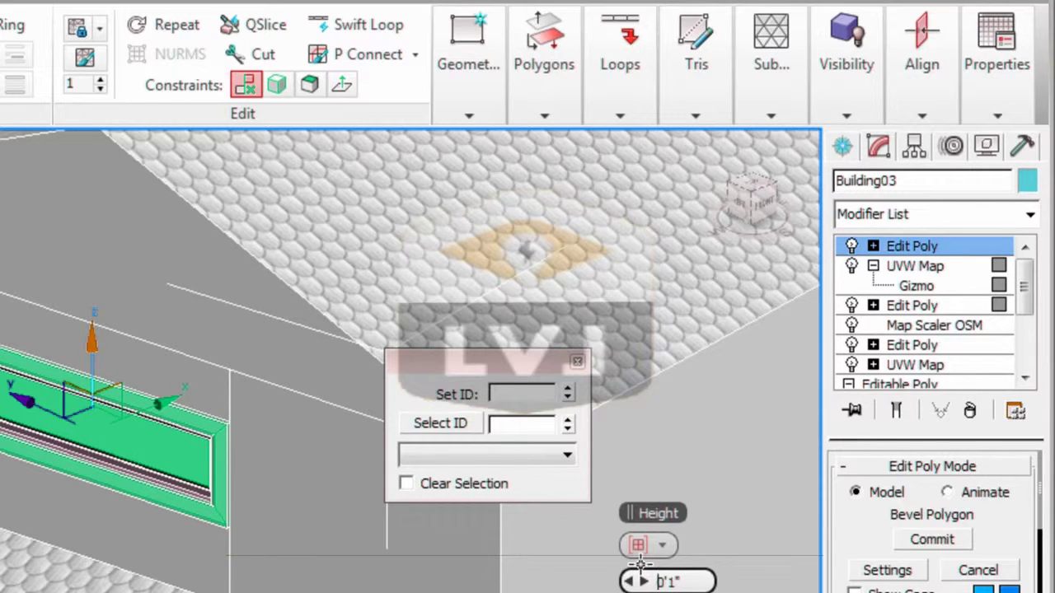
key(Return)
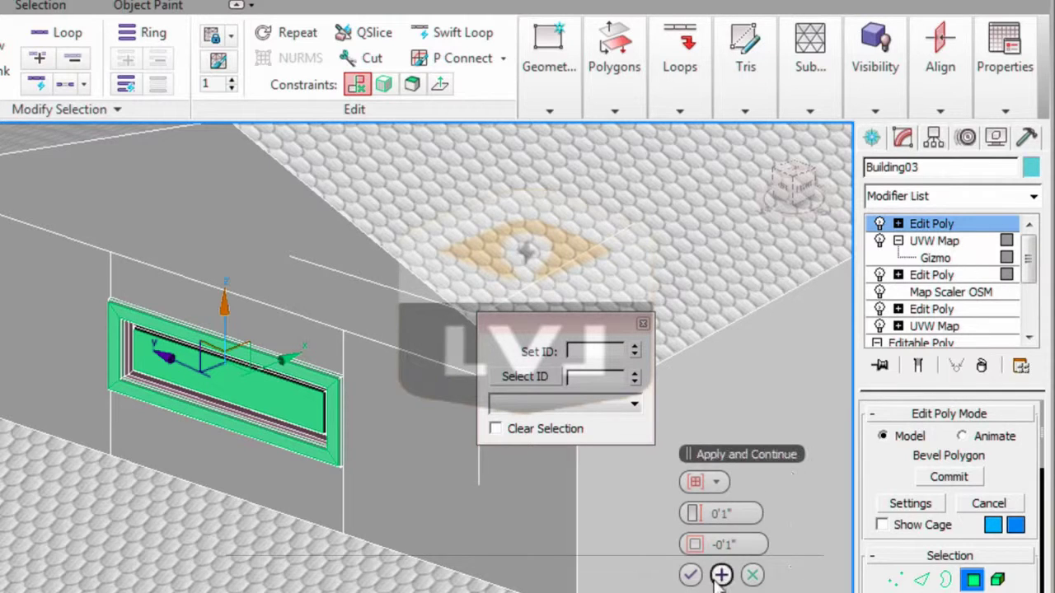
- Apply the frame bevel, exit Polygon mode, close the Set ID floater, and zoom extents
click(689, 574)
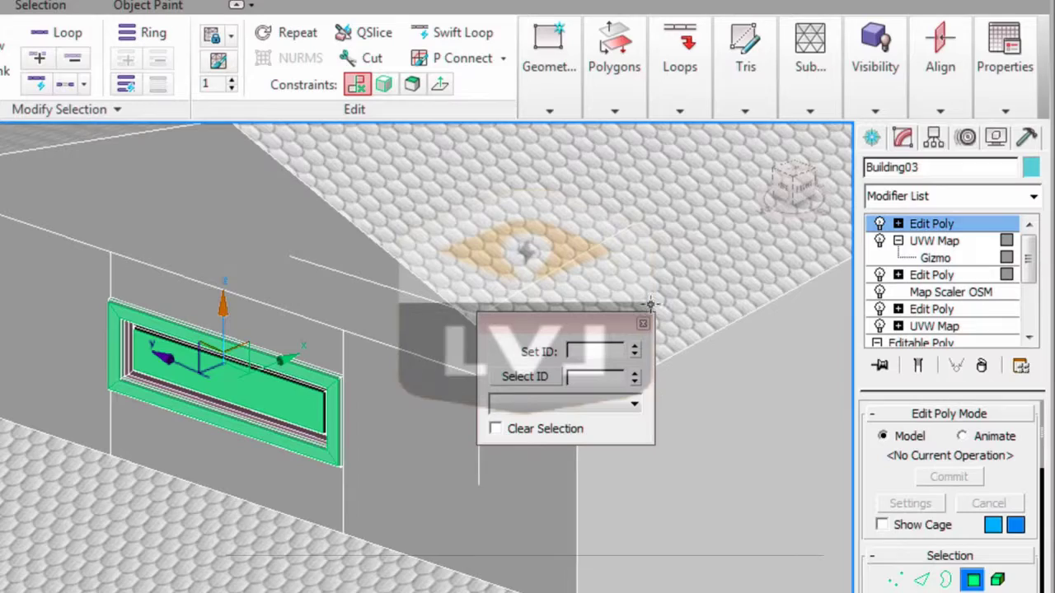
click(614, 103)
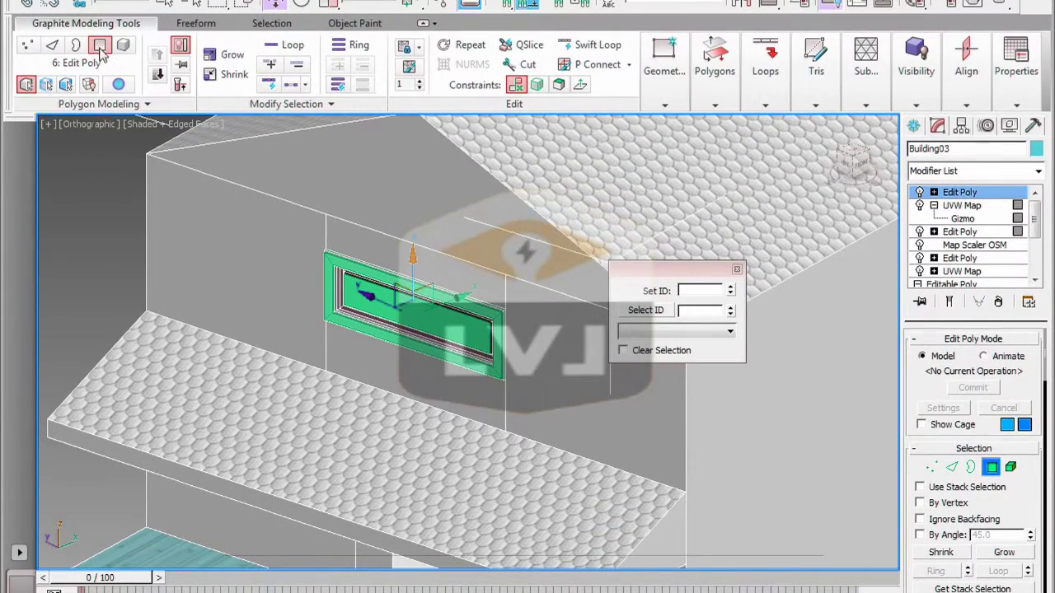
click(99, 45)
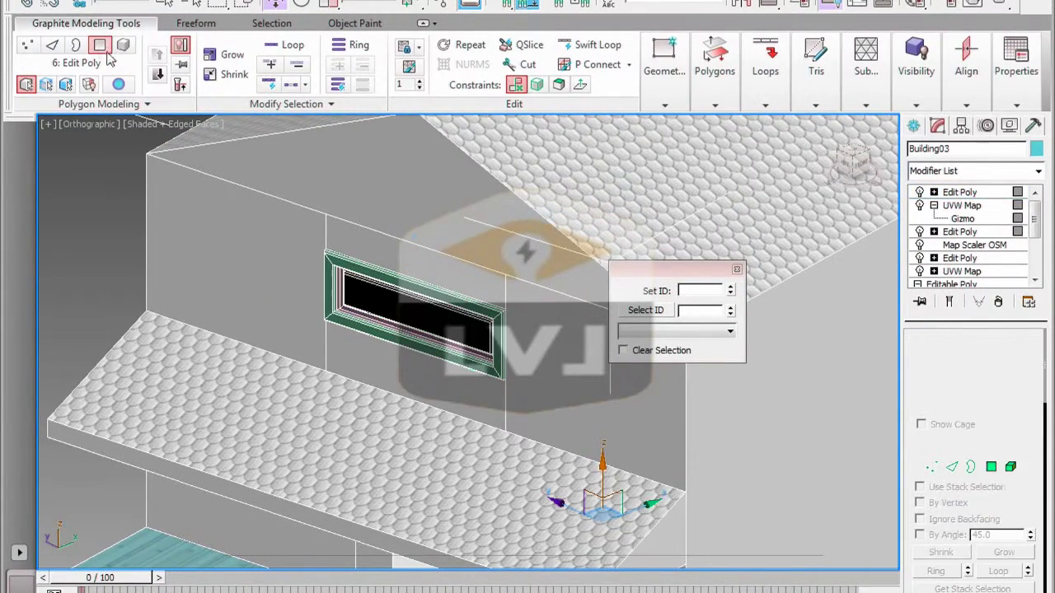
click(737, 269)
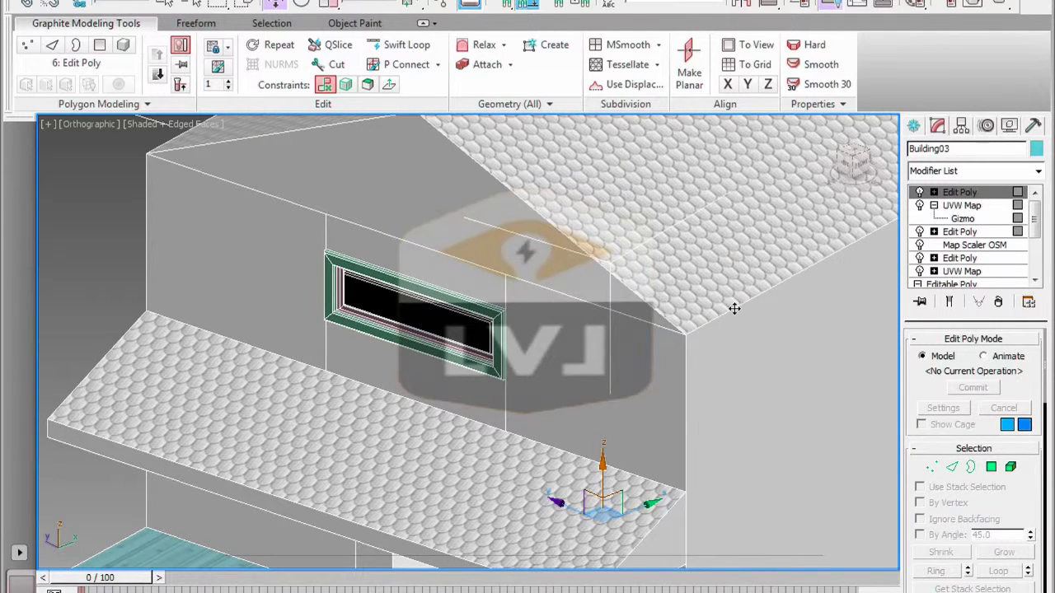
key(ctrl+alt+z)
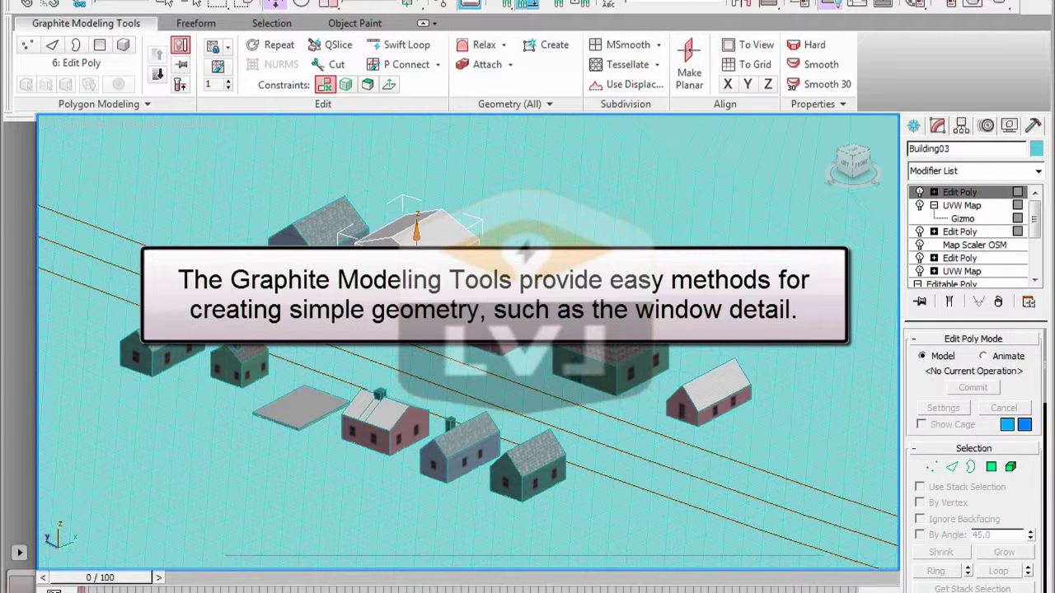
- Right-click in the viewport to bring up the quad menu over the town
right_click(196, 176)
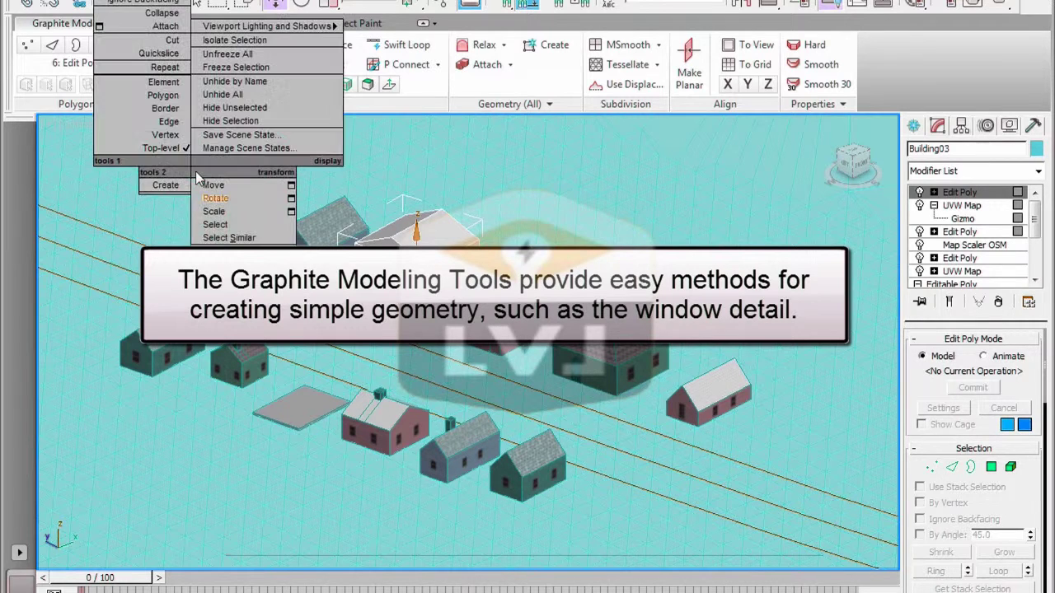